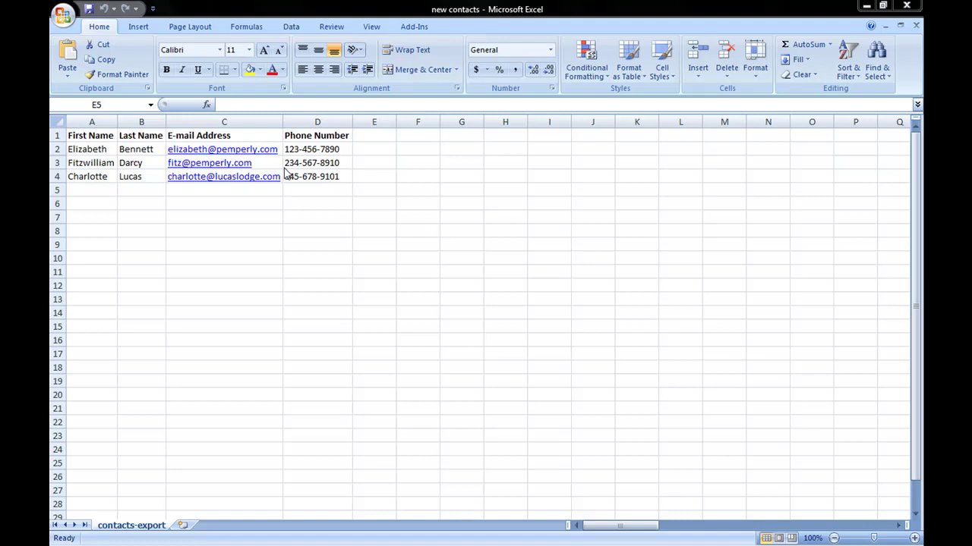
# Save the workbook to the Desktop as 'new contacts' in CSV (Comma delimited) format
pyautogui.click(63, 16)
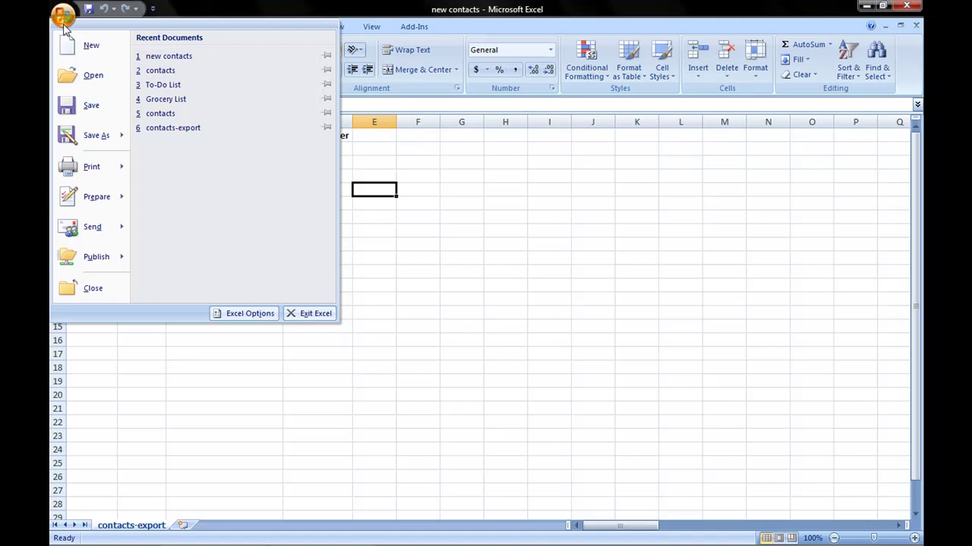
pyautogui.moveTo(104, 135)
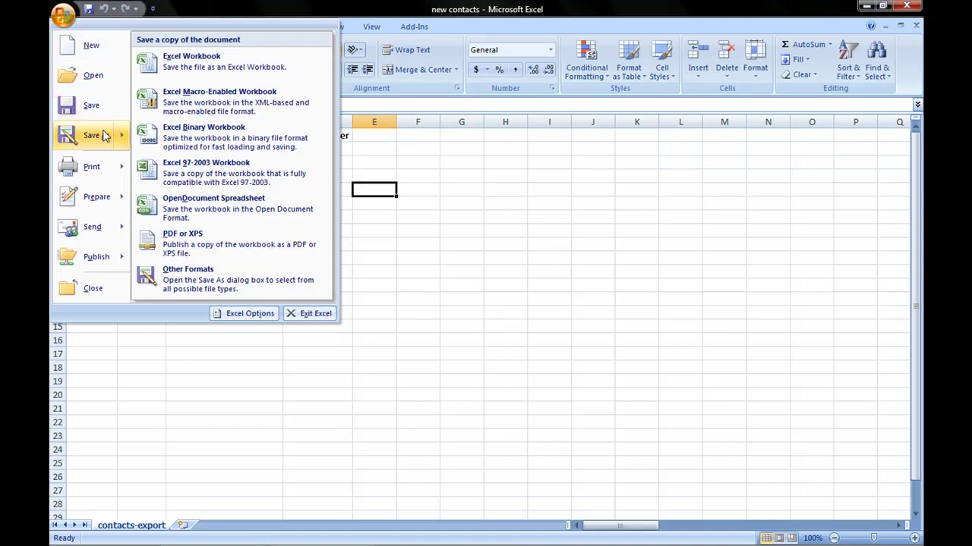
pyautogui.click(215, 283)
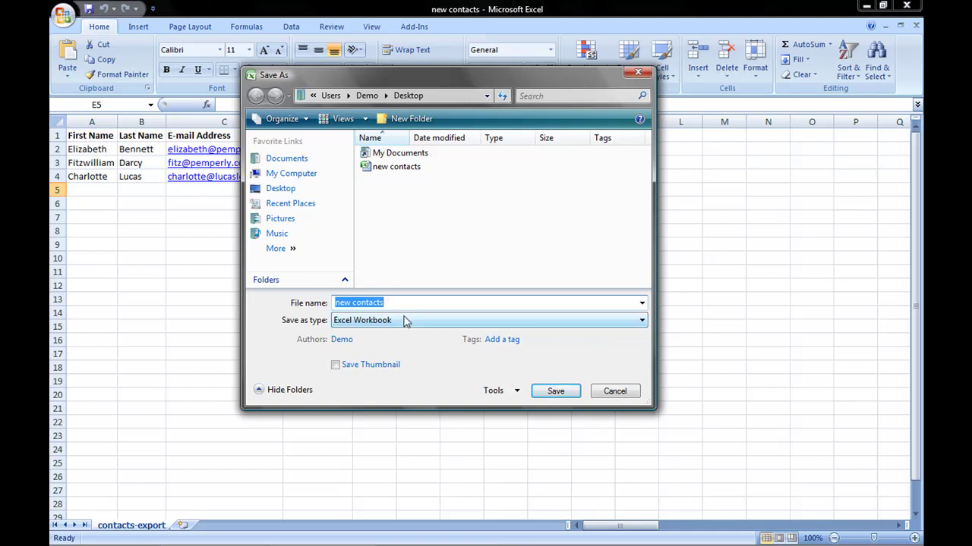
pyautogui.click(405, 321)
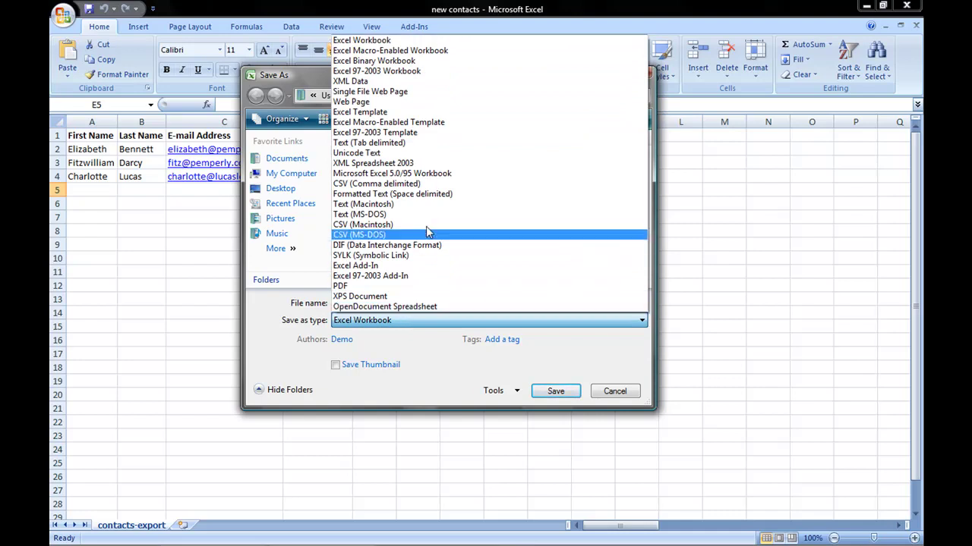
pyautogui.click(452, 189)
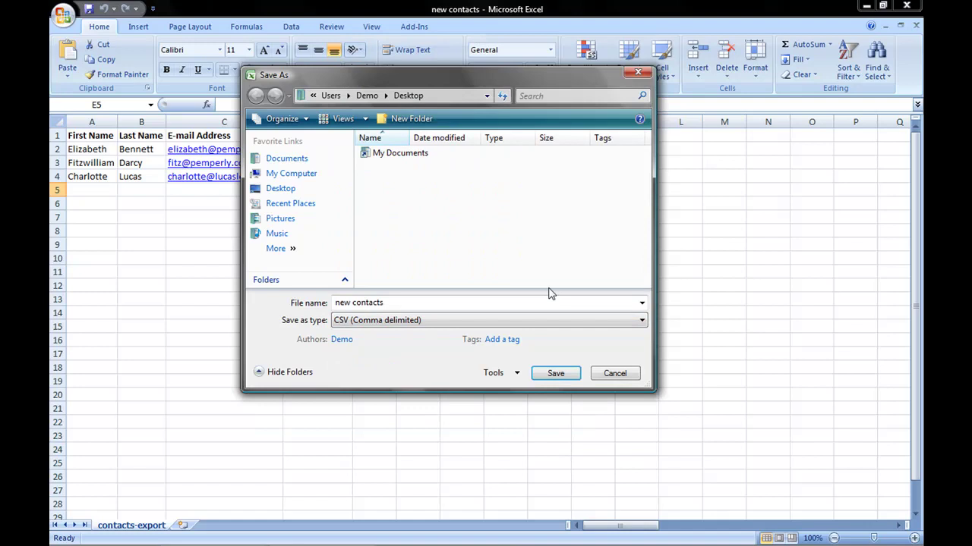
pyautogui.click(554, 374)
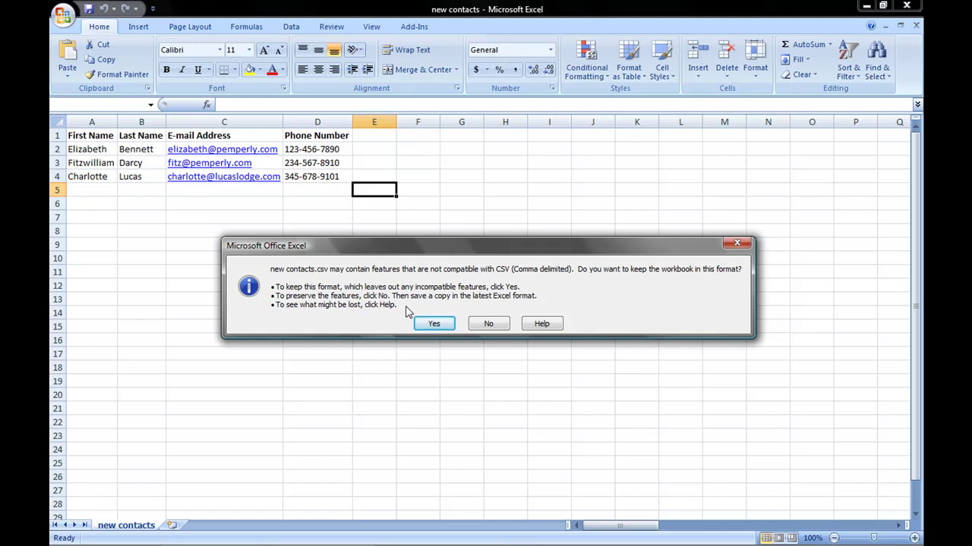
# Keep CSV format, close Excel saving over the existing new contacts.csv, then switch to Outlook Contacts
pyautogui.click(433, 323)
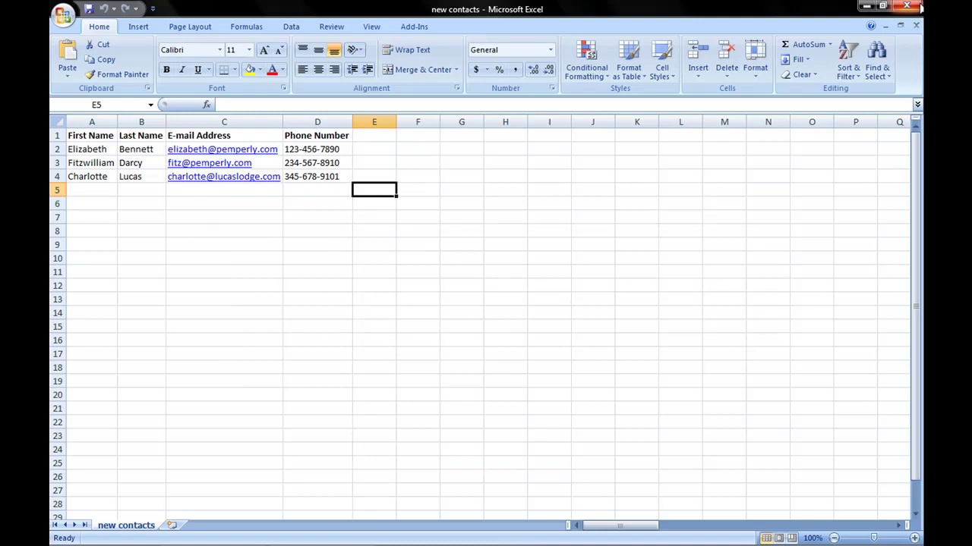
pyautogui.click(906, 6)
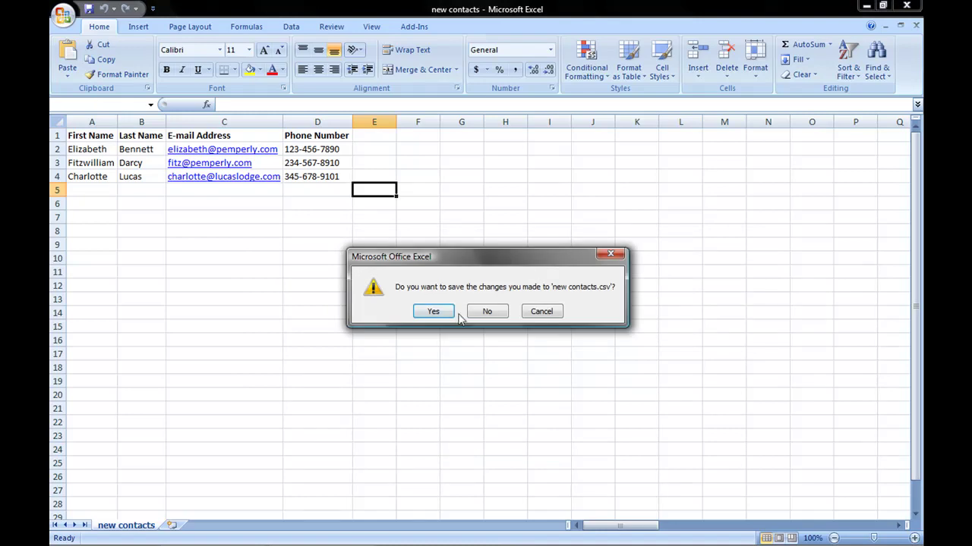
pyautogui.click(433, 313)
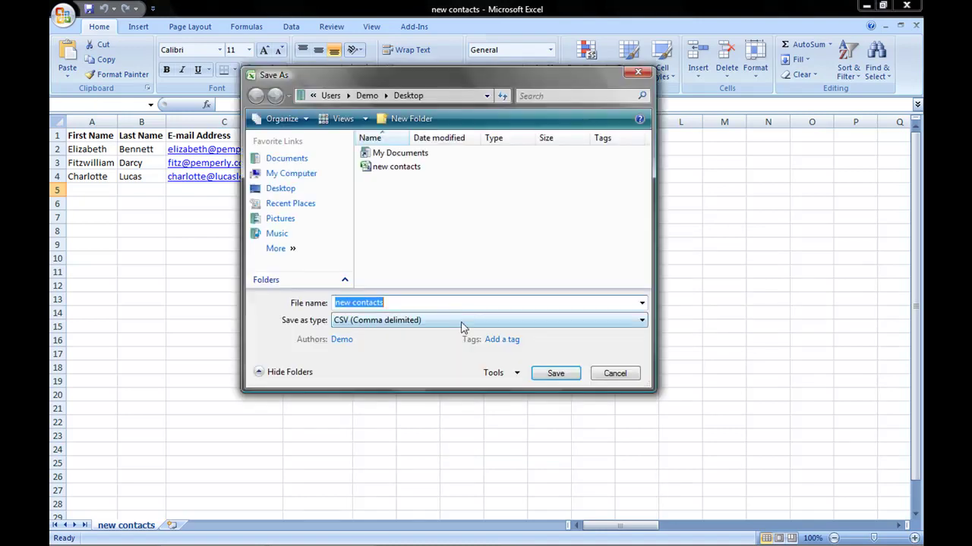
pyautogui.click(535, 370)
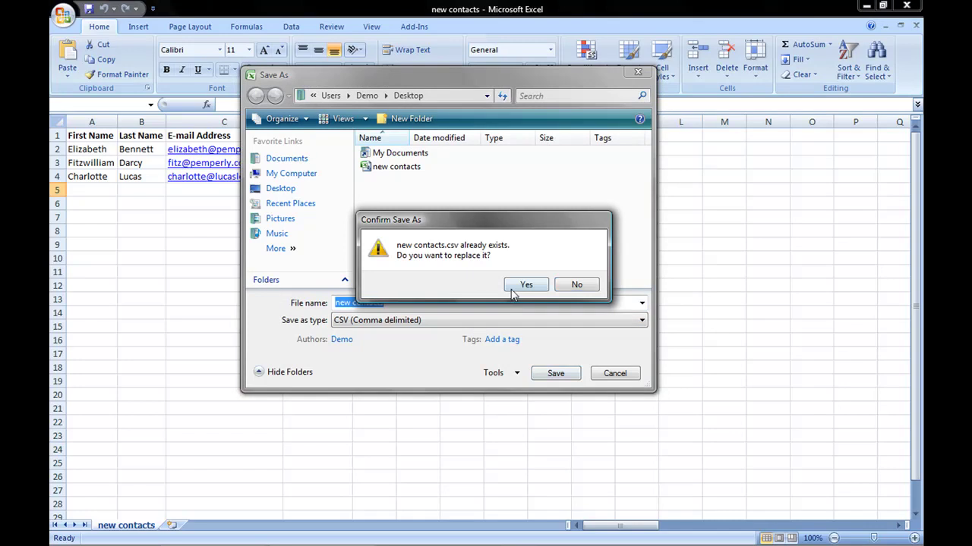
pyautogui.click(525, 285)
pyautogui.click(430, 324)
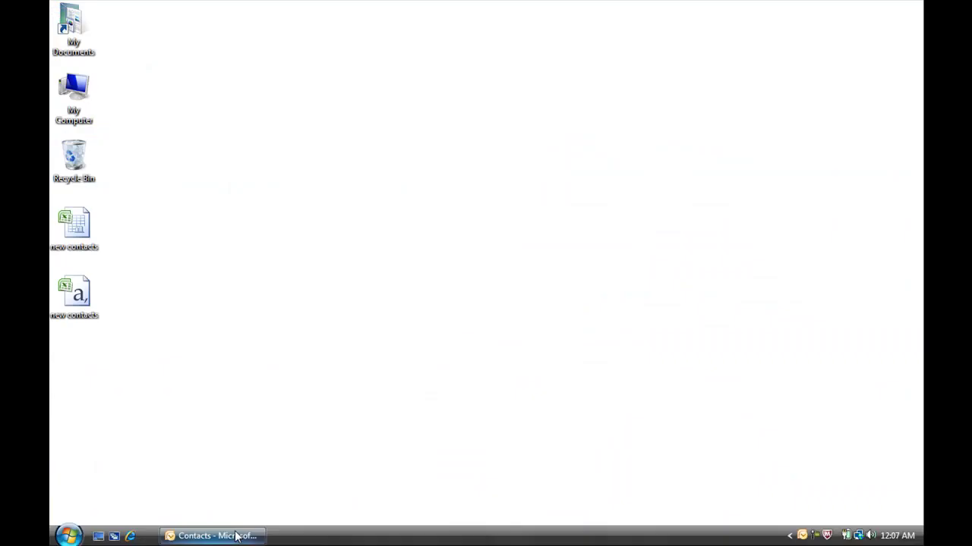
pyautogui.click(235, 535)
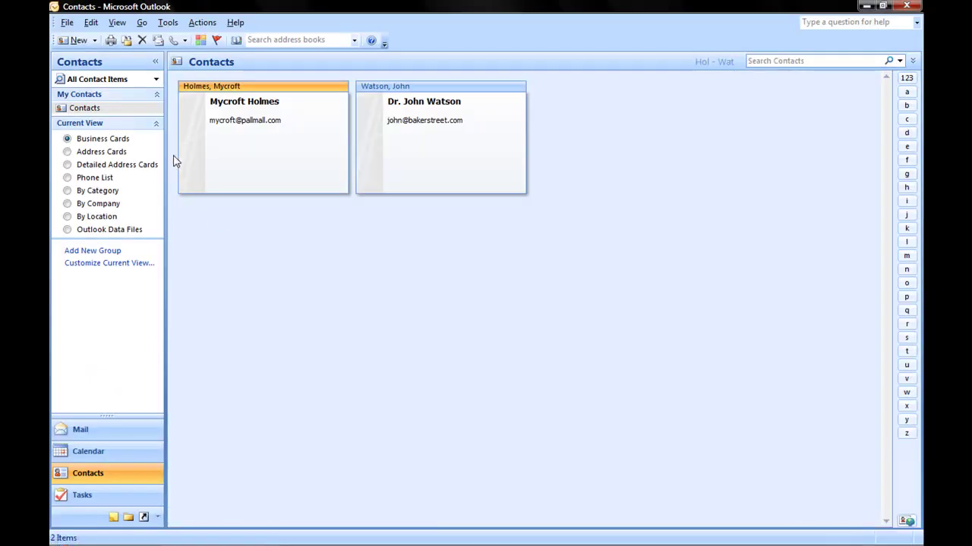
# Start the Import and Export Wizard importing from a Comma Separated Values (Windows) file
pyautogui.click(66, 22)
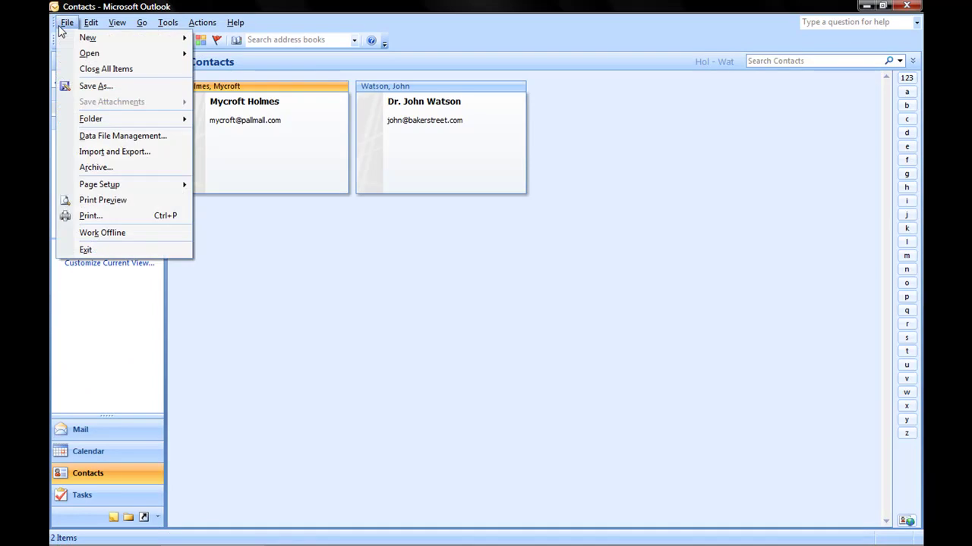
pyautogui.click(161, 154)
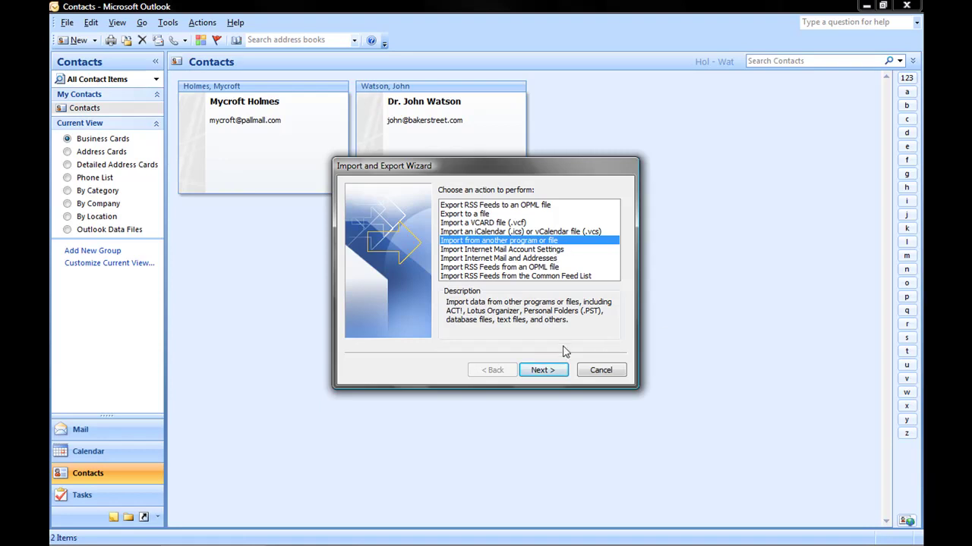
pyautogui.click(564, 371)
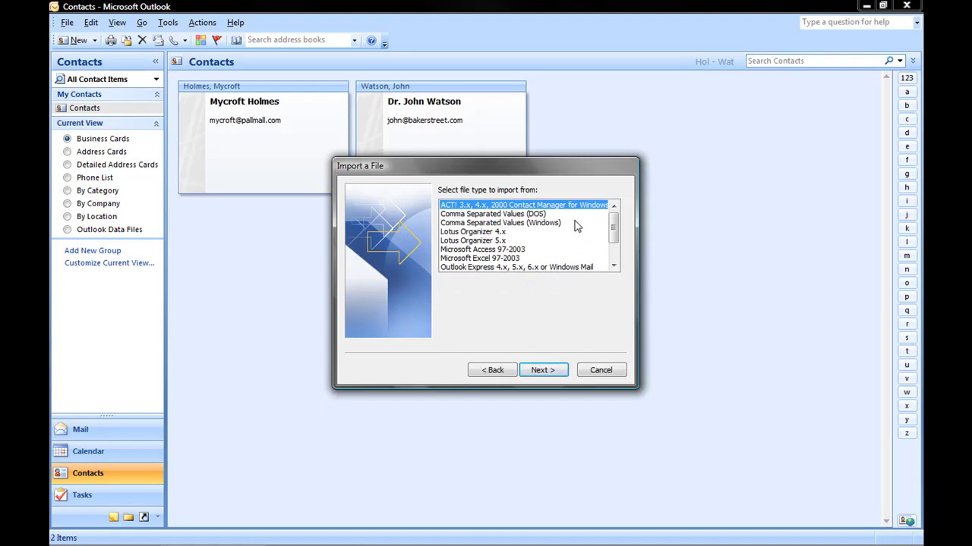
pyautogui.click(532, 222)
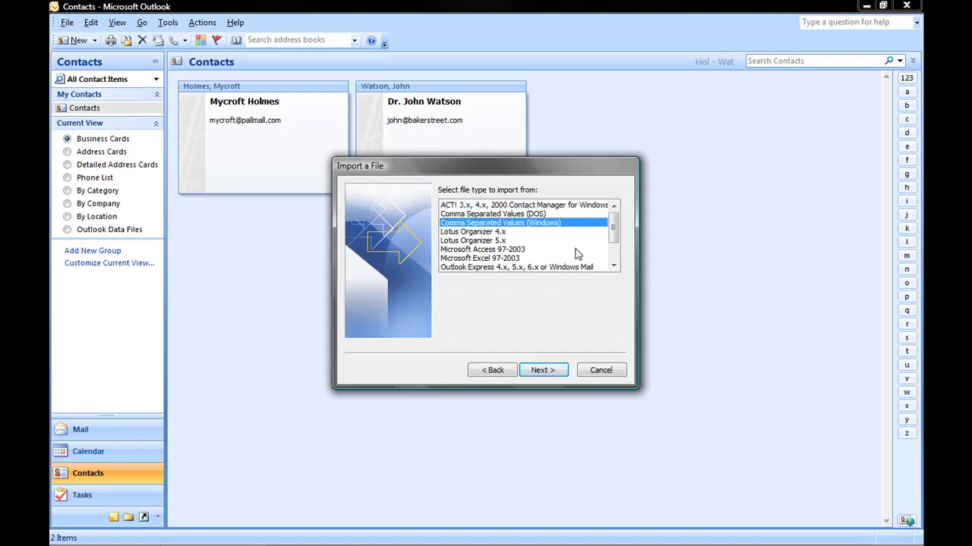
pyautogui.click(561, 372)
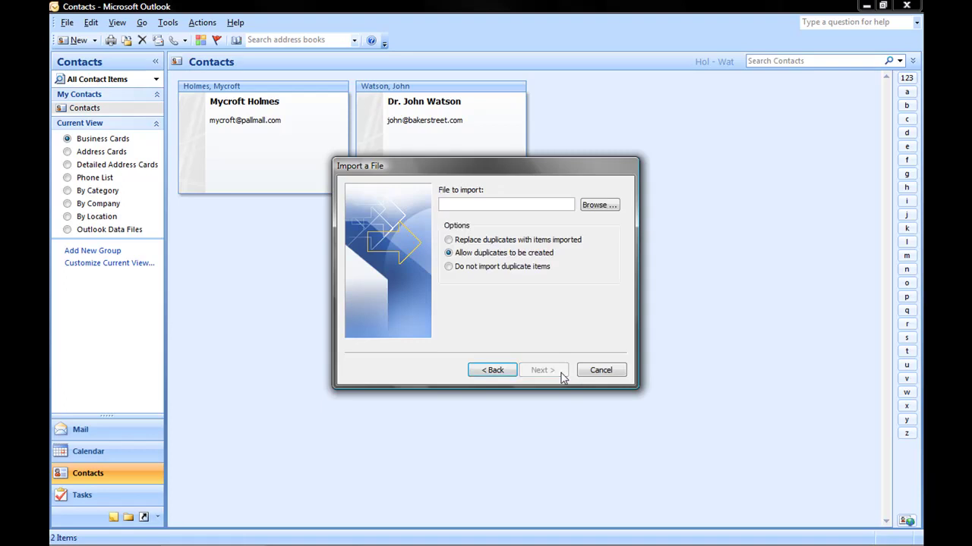
# Browse to the Desktop and set new contacts.csv as the file to import
pyautogui.click(606, 206)
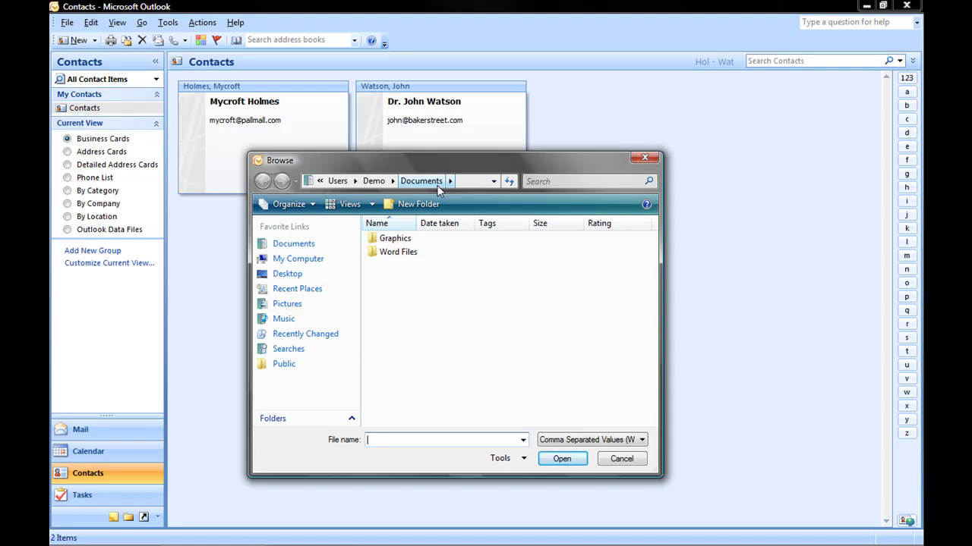
pyautogui.click(321, 279)
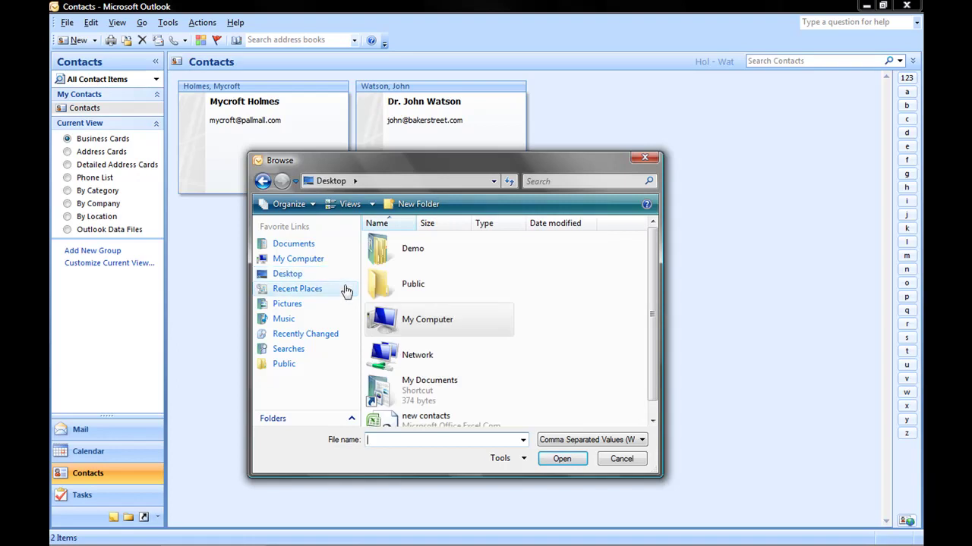
pyautogui.scroll(-1, 642, 311)
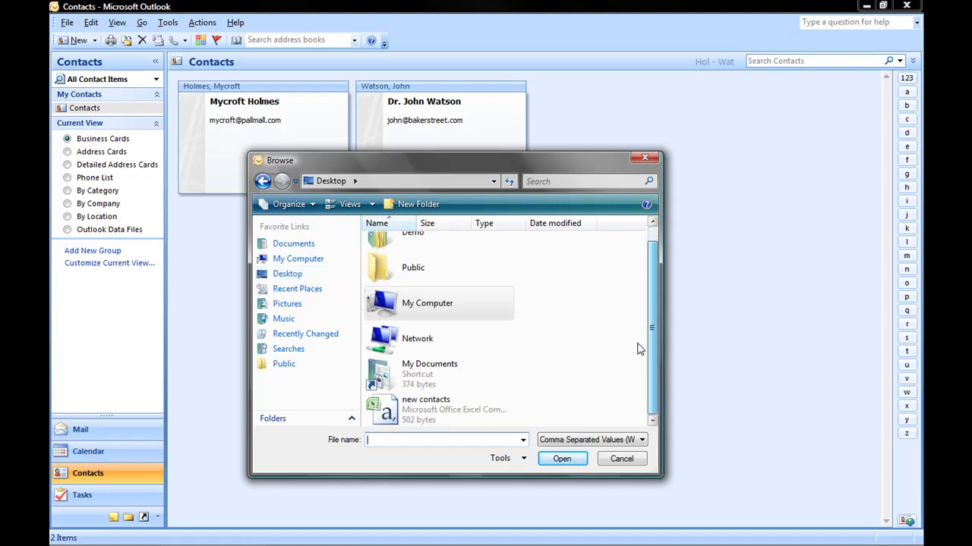
pyautogui.click(429, 423)
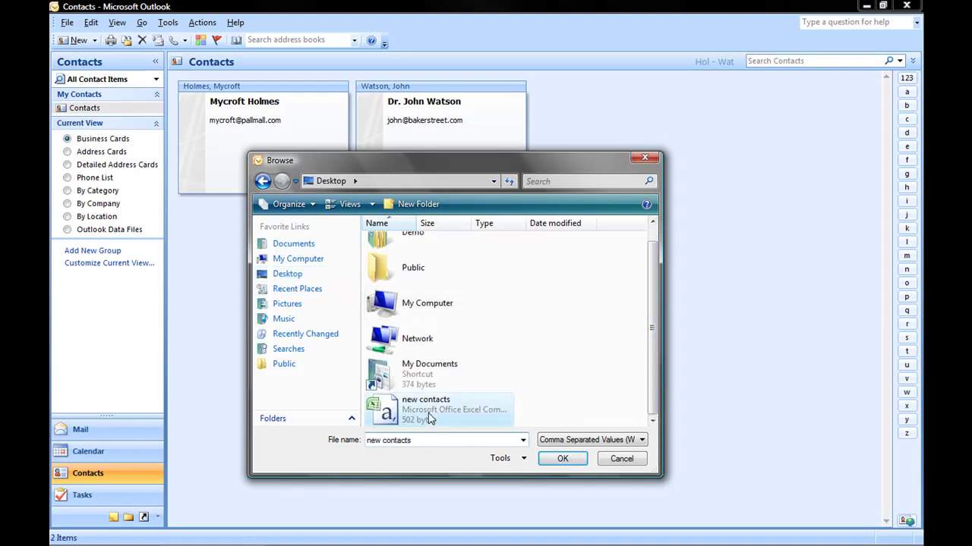
pyautogui.click(562, 459)
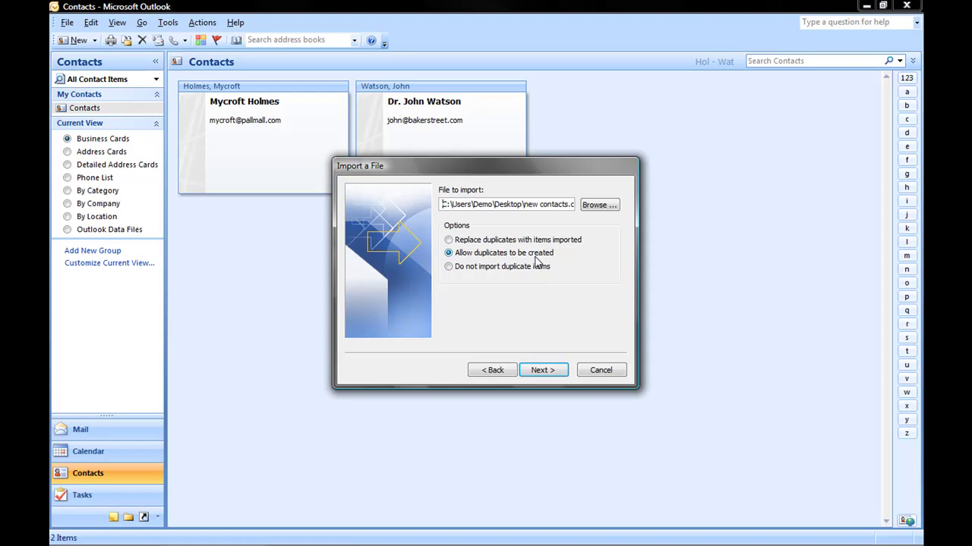
# Keep Contacts as the destination folder and open Map Custom Fields
pyautogui.click(563, 374)
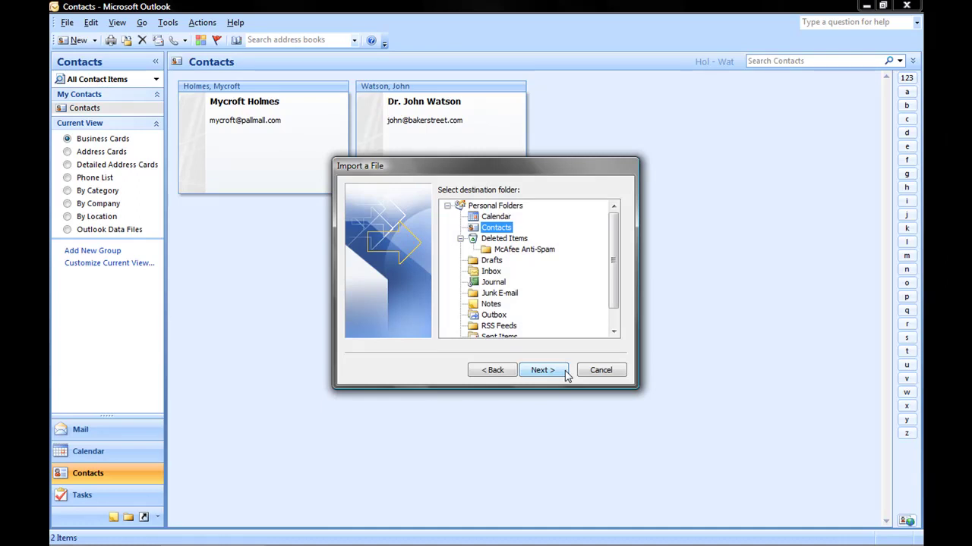
pyautogui.click(565, 374)
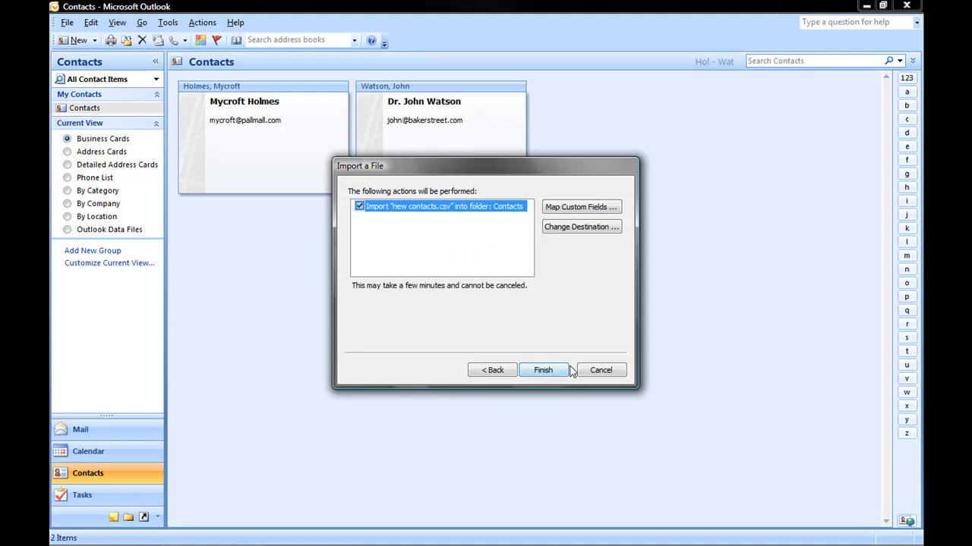
pyautogui.click(569, 211)
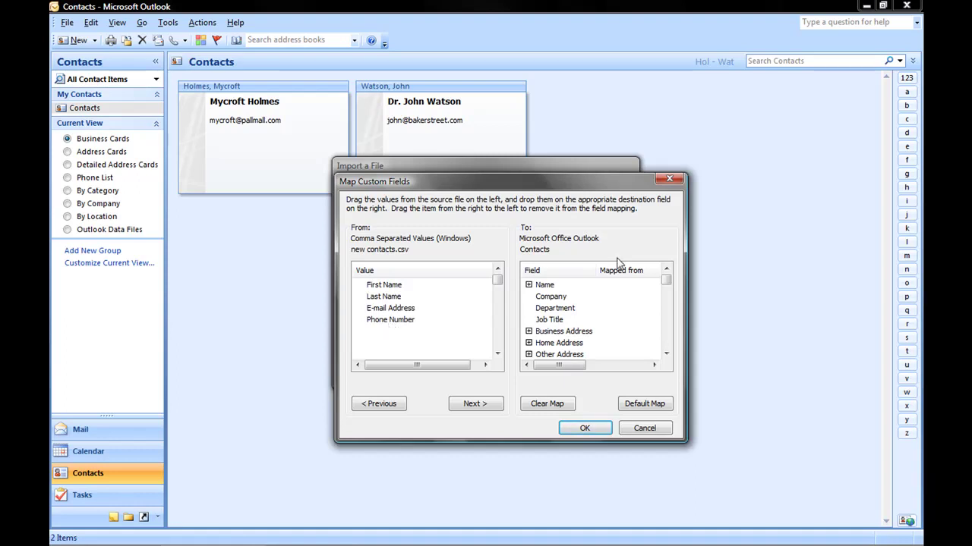
# Expand the Name and E-mail field groups to check First Name, Last Name and E-mail Address mappings
pyautogui.moveTo(670, 281)
pyautogui.mouseDown()
pyautogui.moveTo(668, 347)
pyautogui.moveTo(673, 279)
pyautogui.mouseUp()
pyautogui.click(528, 286)
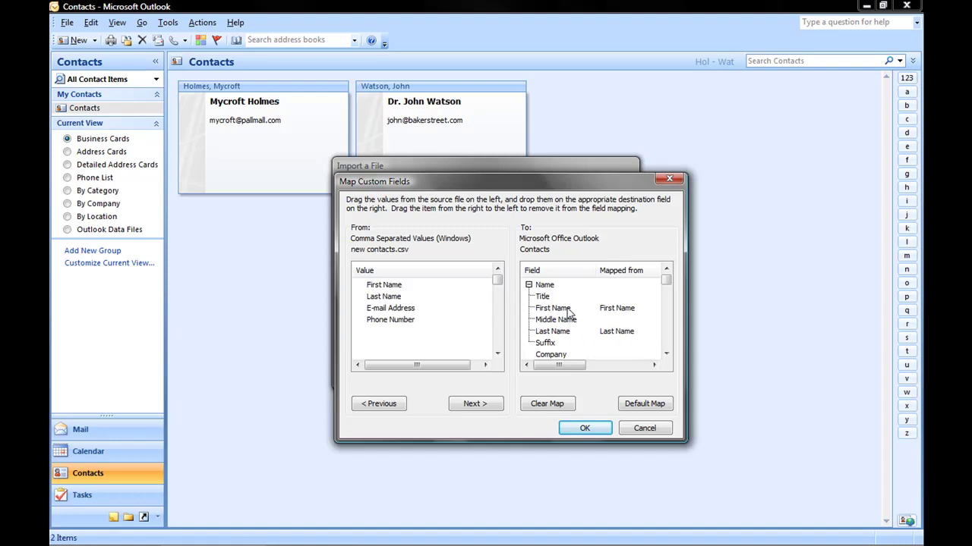
pyautogui.moveTo(666, 280); pyautogui.dragTo(671, 322)
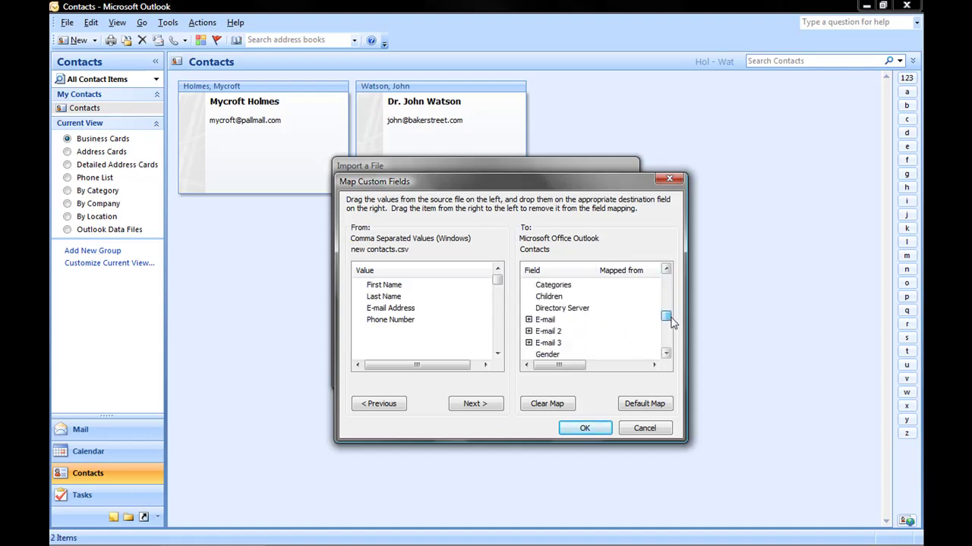
pyautogui.click(528, 319)
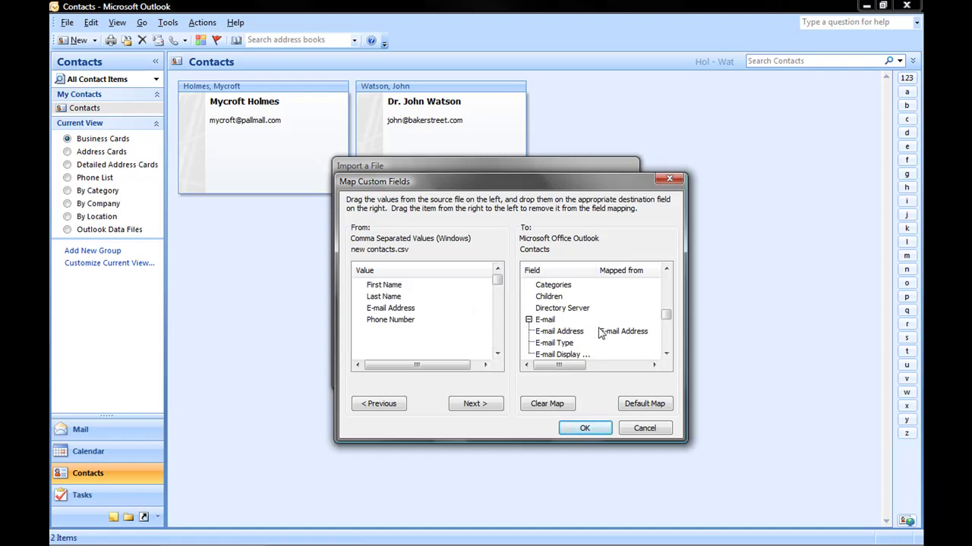
# Drag the Phone Number column onto the Business Phone field in the Field list
pyautogui.click(420, 323)
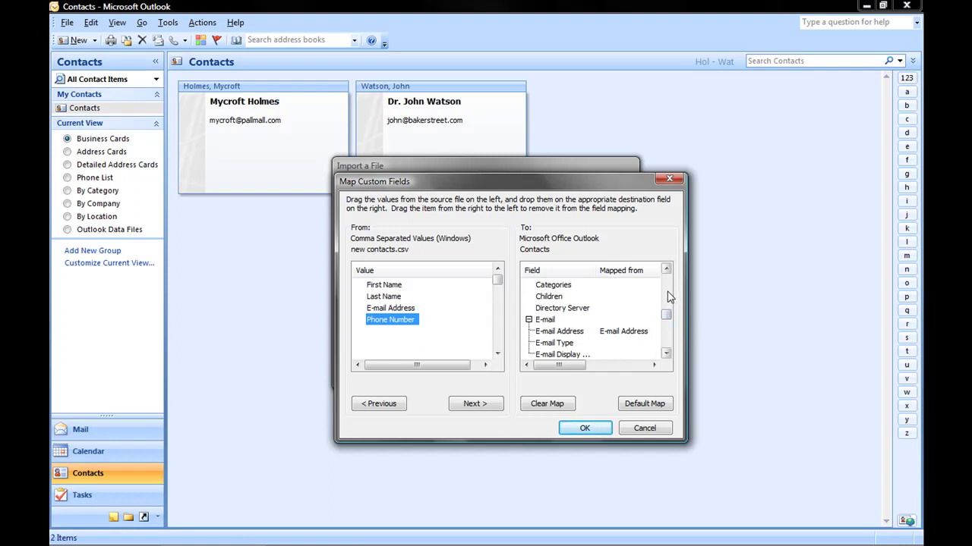
pyautogui.moveTo(666, 314); pyautogui.dragTo(668, 287)
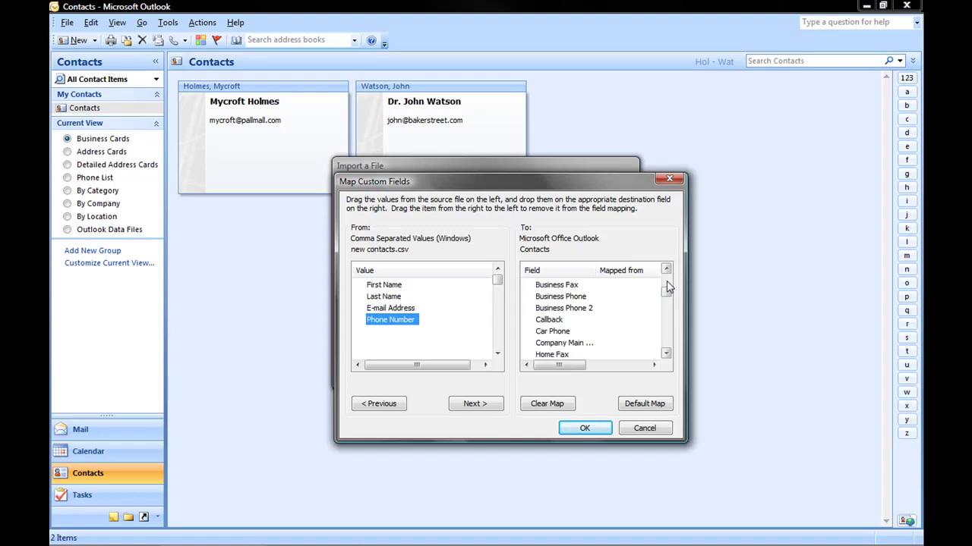
pyautogui.click(668, 272)
pyautogui.click(668, 272)
pyautogui.click(667, 272)
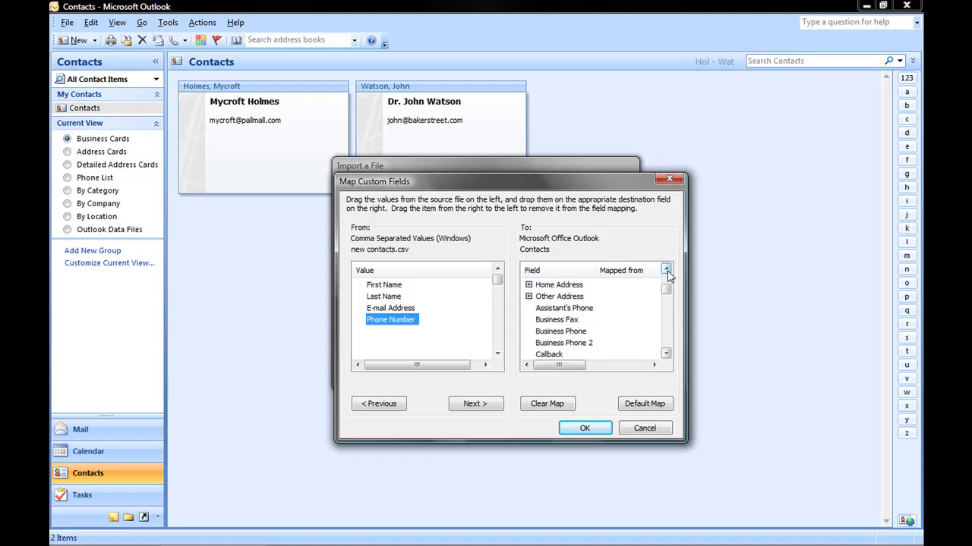
pyautogui.click(667, 355)
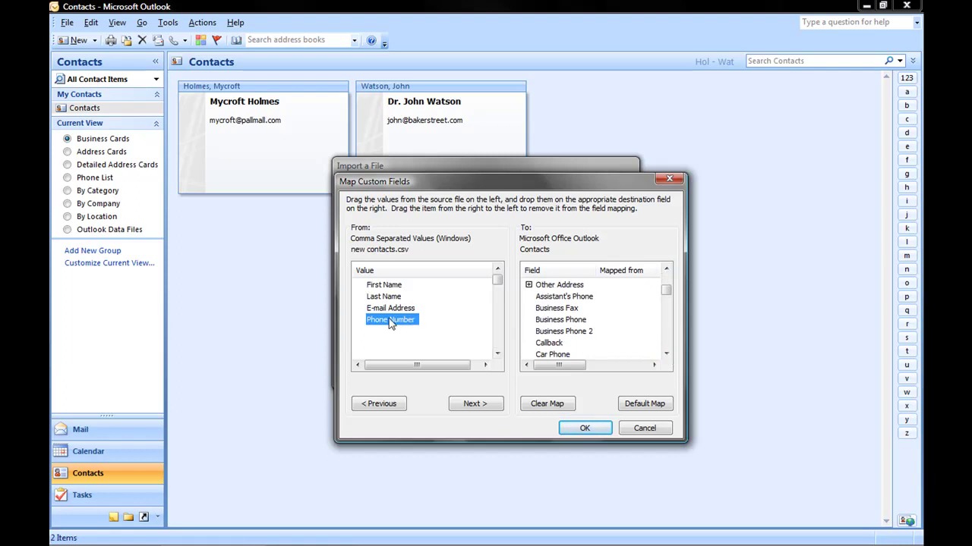
pyautogui.moveTo(391, 324); pyautogui.dragTo(621, 322)
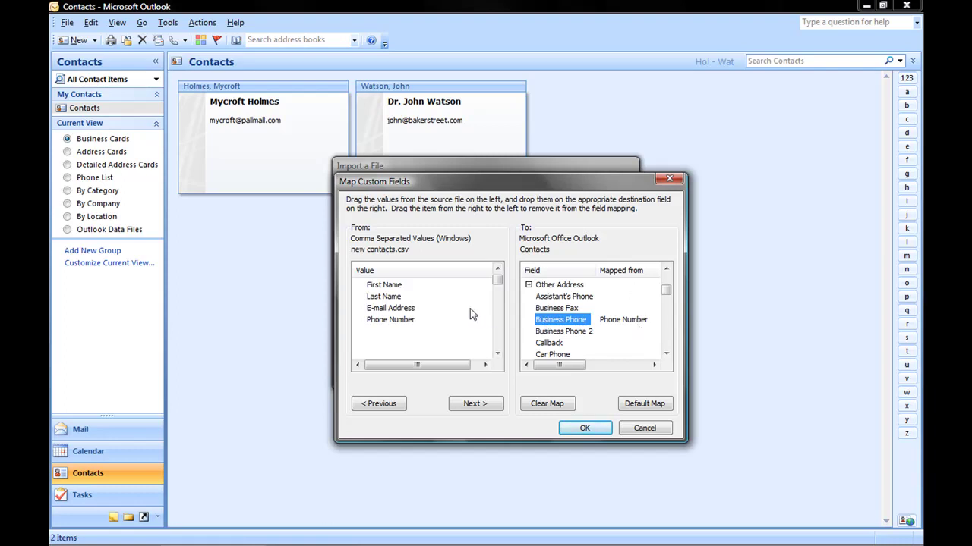
# Accept the field mapping and finish the import into Contacts
pyautogui.click(595, 430)
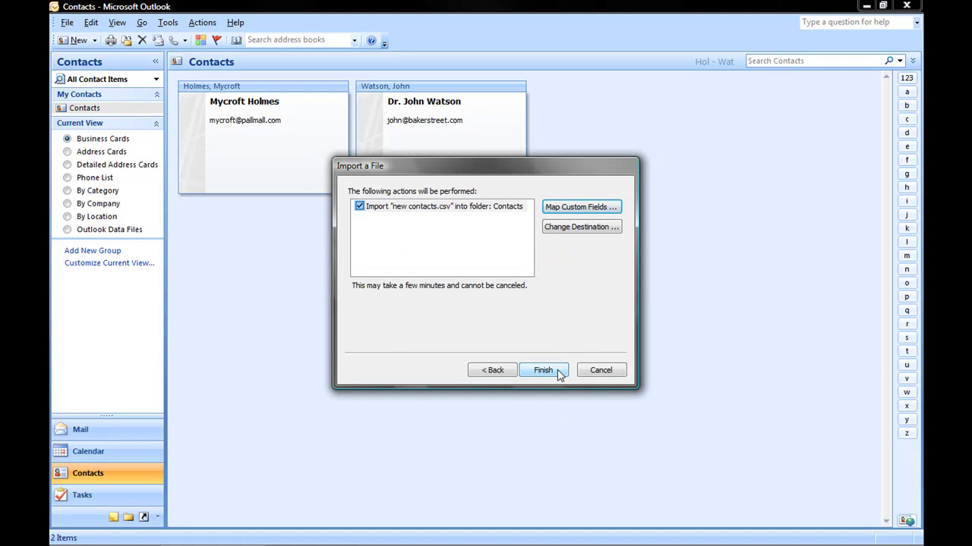
pyautogui.click(544, 370)
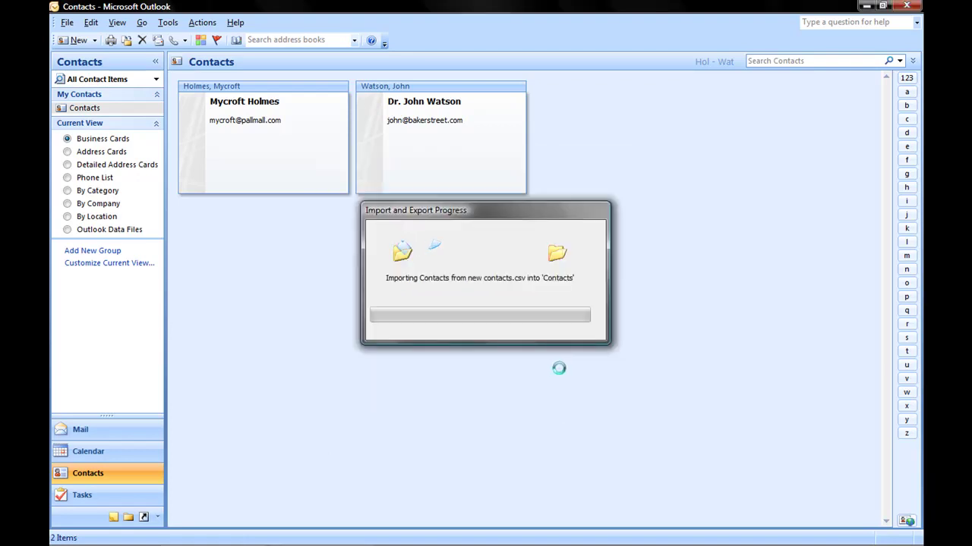